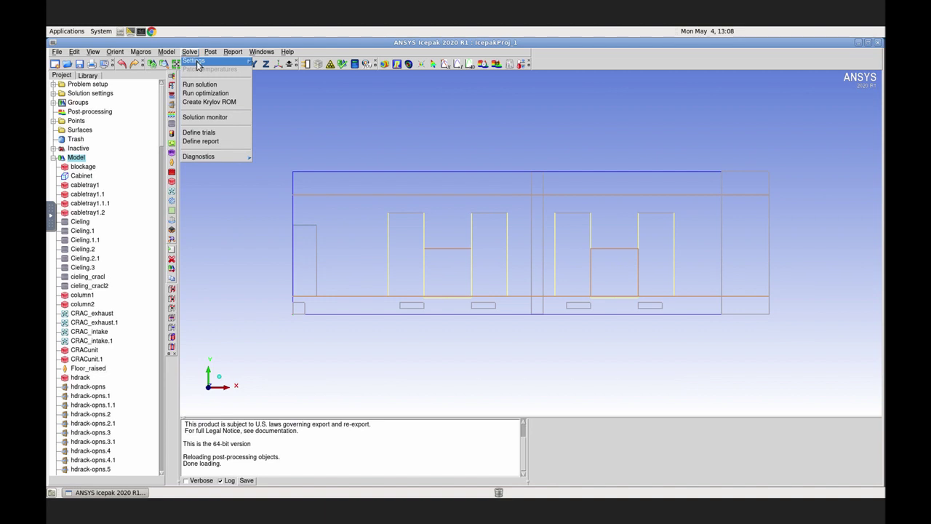
- Configure the solver for the Parallel option with 8 processors and accept the parallel settings
mouse_move(200, 61)
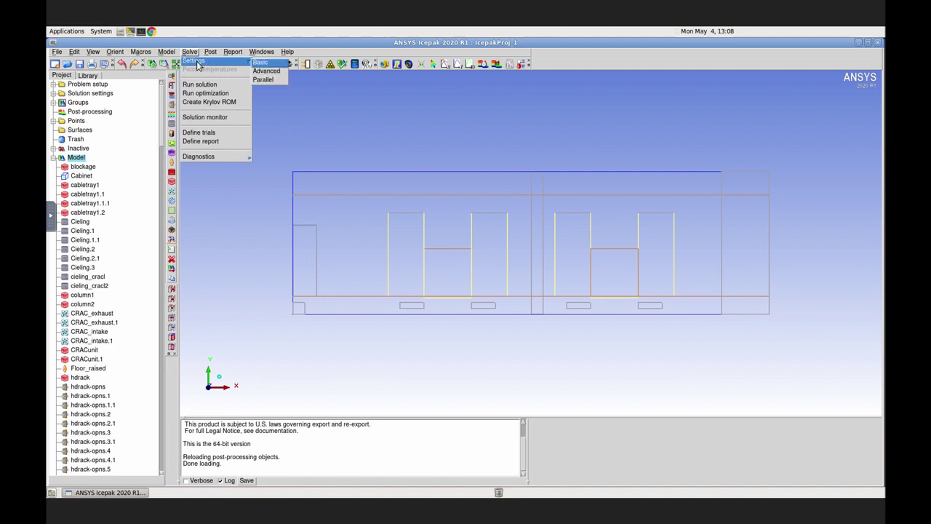
click(264, 79)
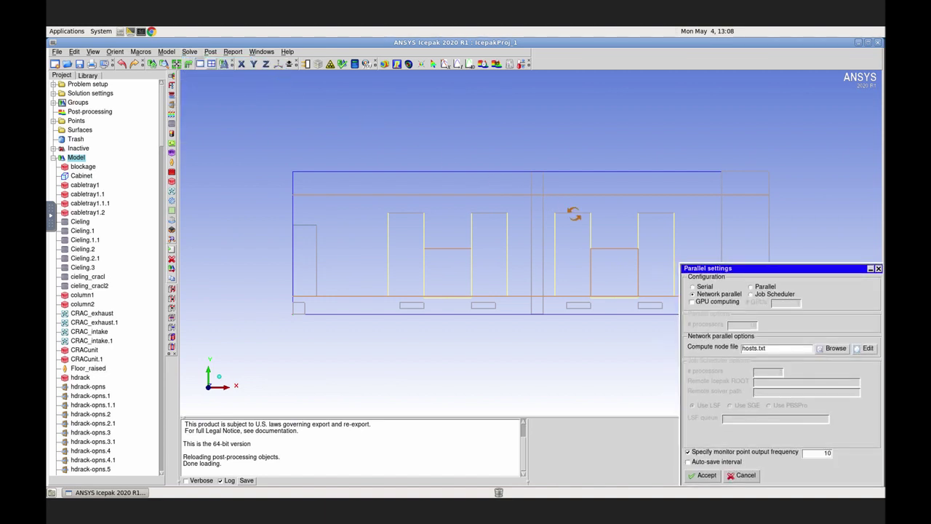
click(752, 288)
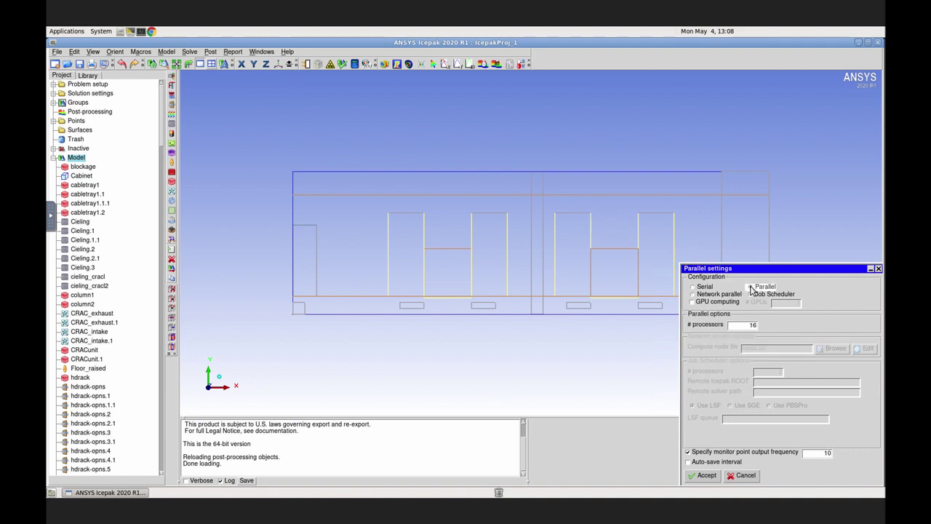
click(749, 325)
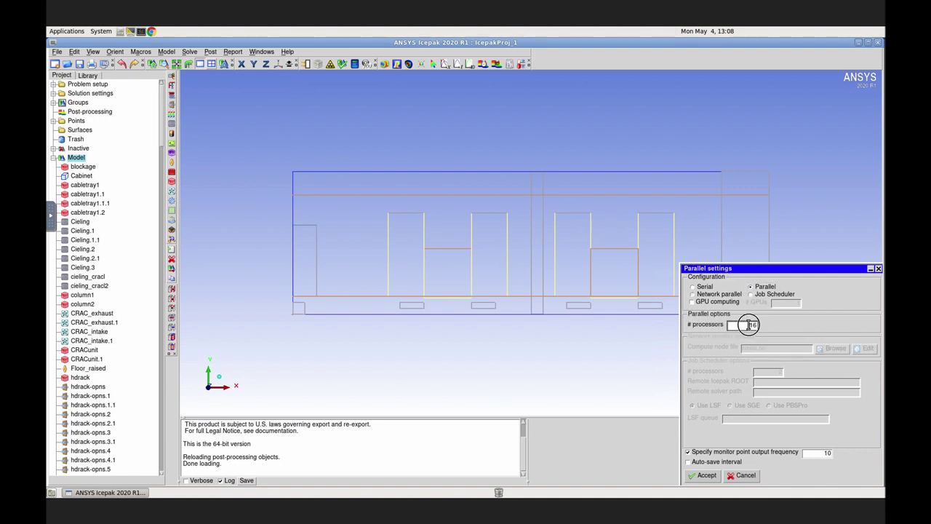
drag(749, 325, 768, 326)
text(8)
click(790, 324)
click(709, 477)
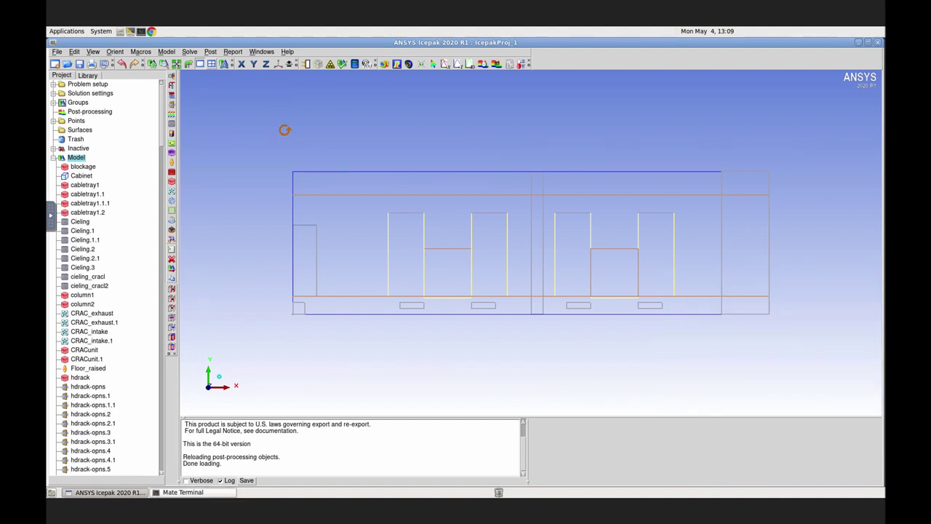
- Run the solution as a new run with the ID IcepakProj_101
click(191, 52)
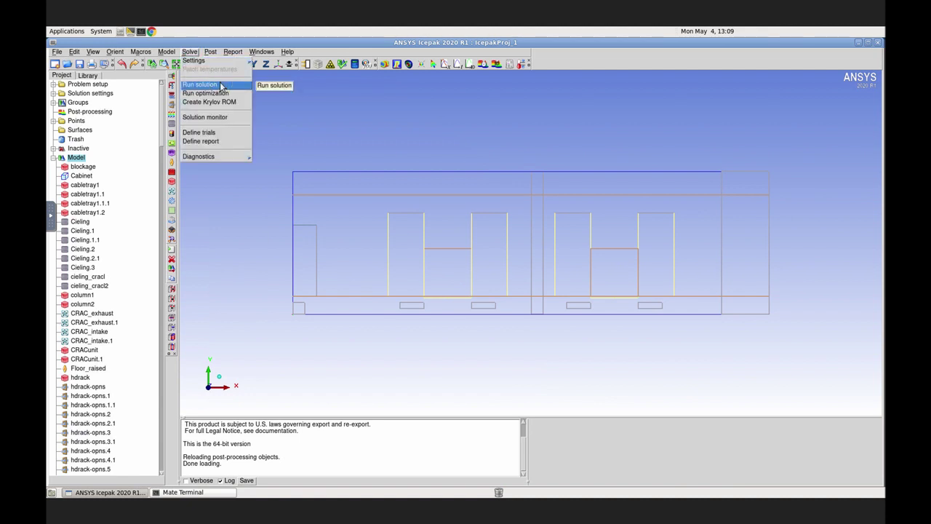
click(200, 84)
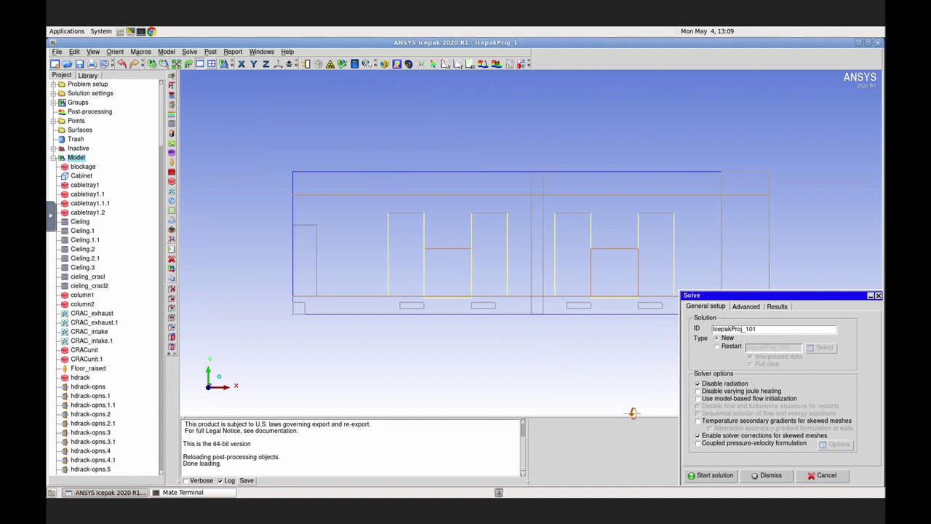
click(717, 478)
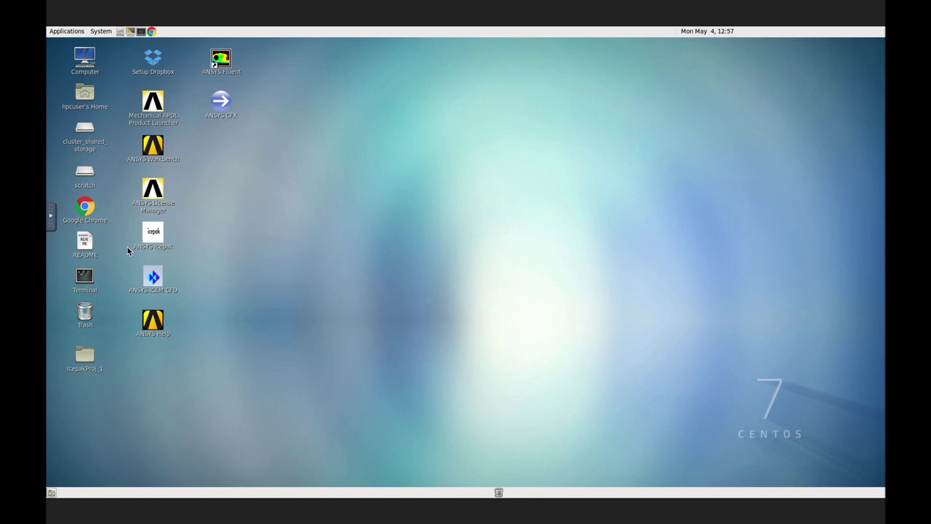
- Create an empty file named hosts.txt in the hpcuser home folder
double_click(85, 92)
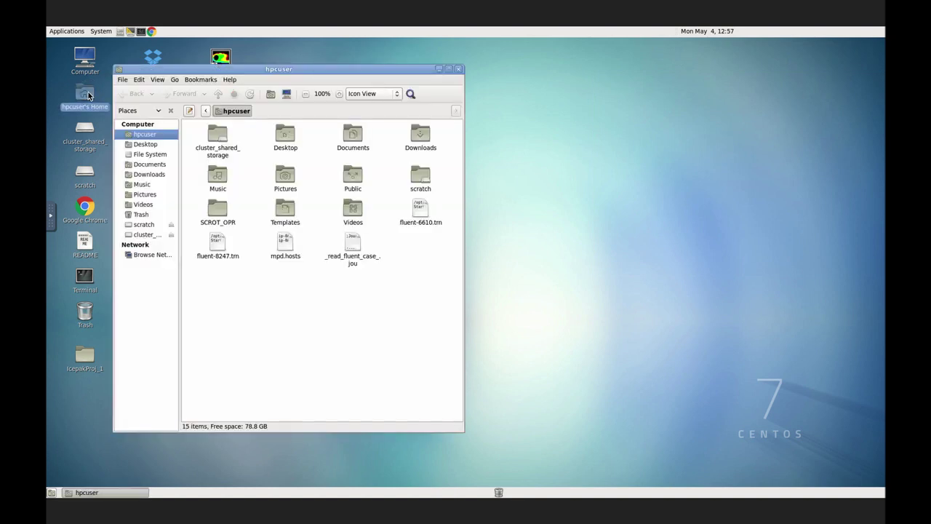
right_click(288, 322)
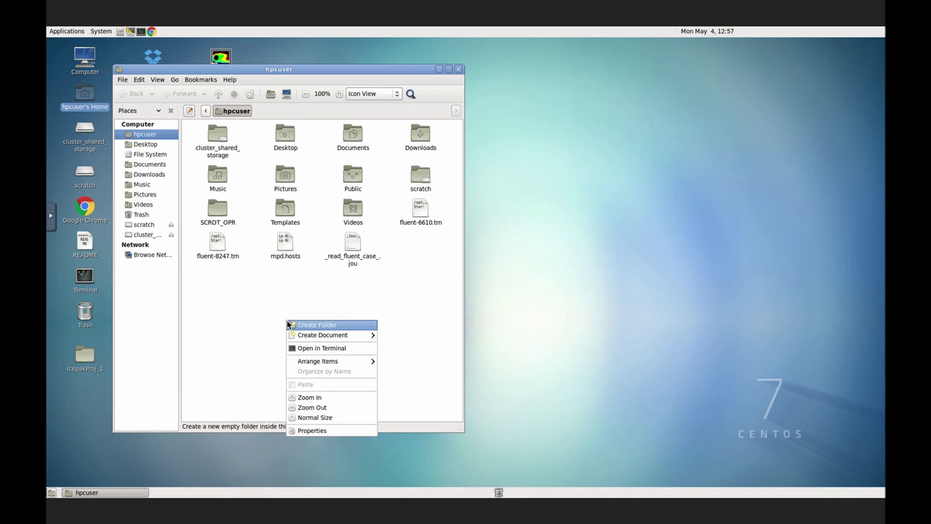
mouse_move(315, 338)
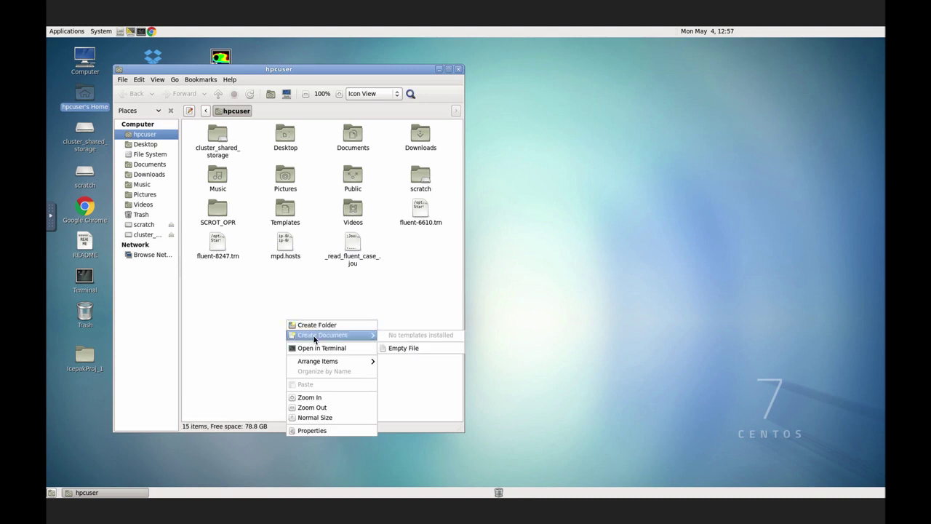
click(396, 348)
text(hos)
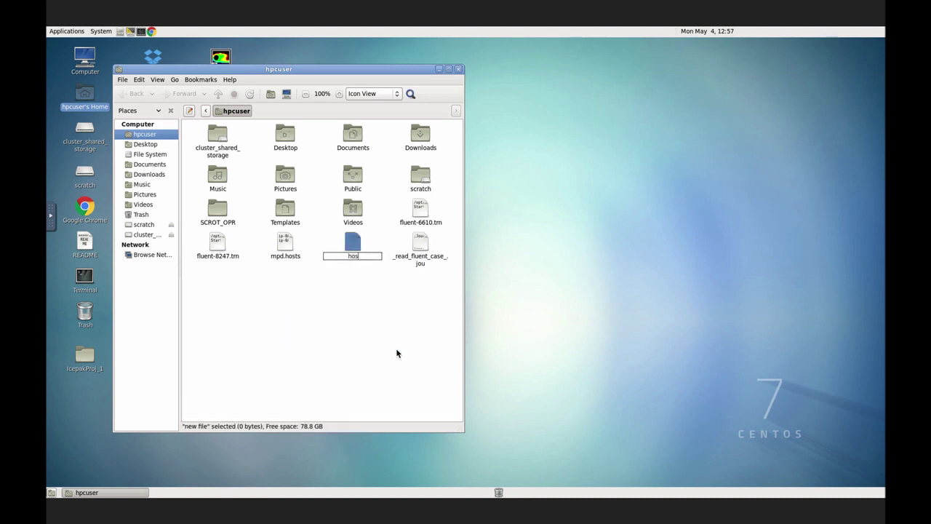
text(ts.txt)
key(Return)
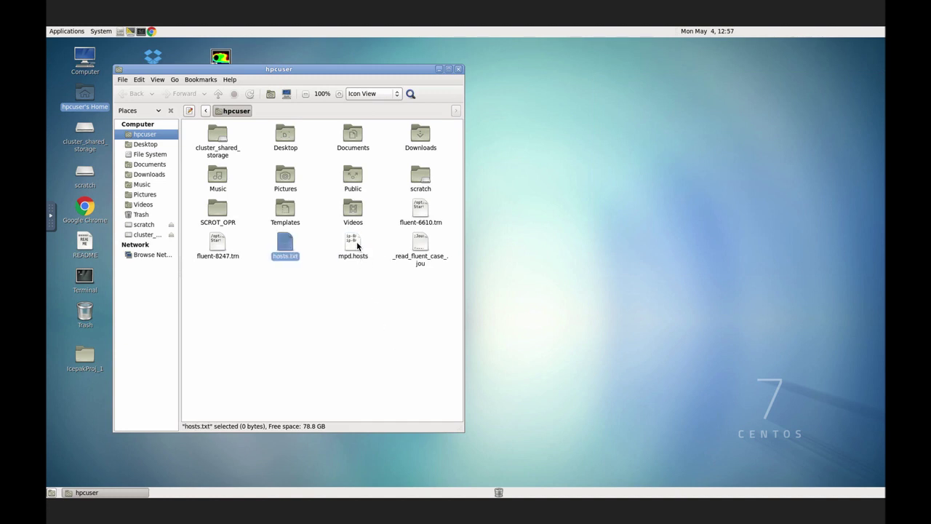
- Open hosts.txt and mpd.hosts from the home folder in the text editor
double_click(284, 246)
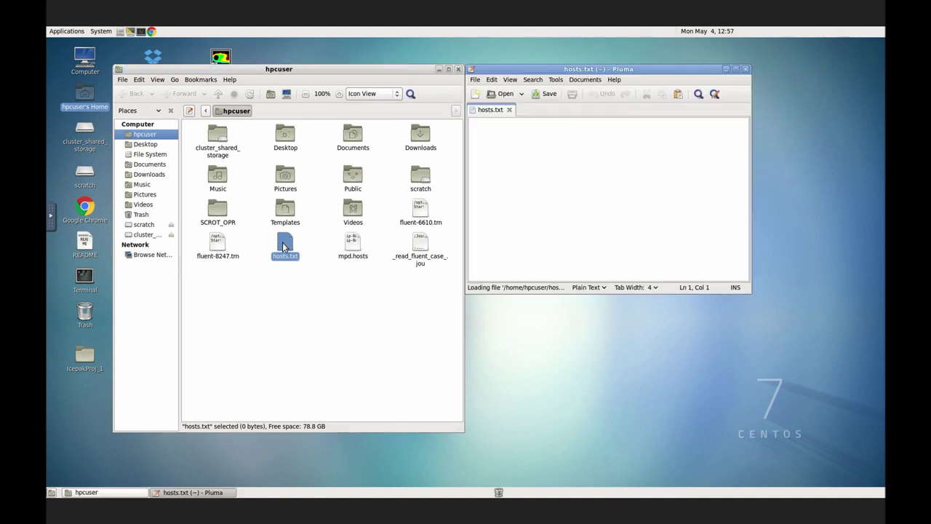
double_click(352, 244)
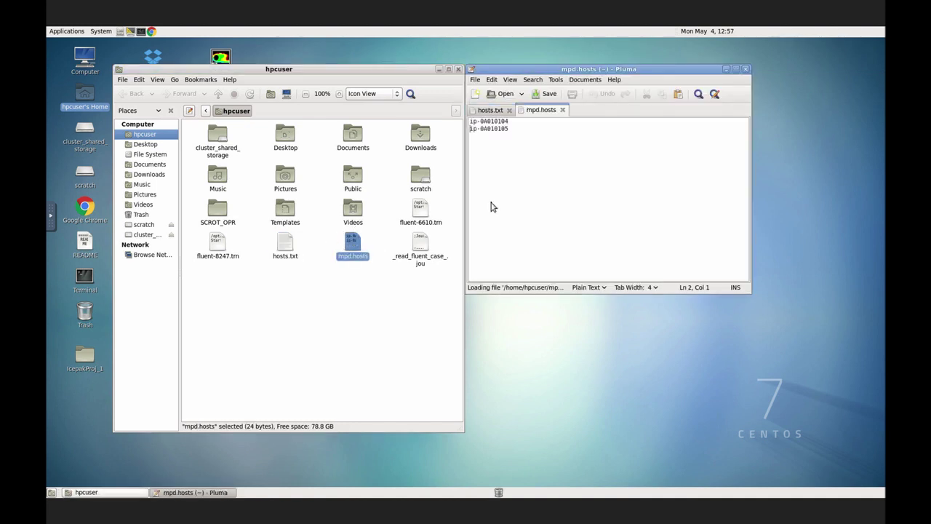
click(613, 189)
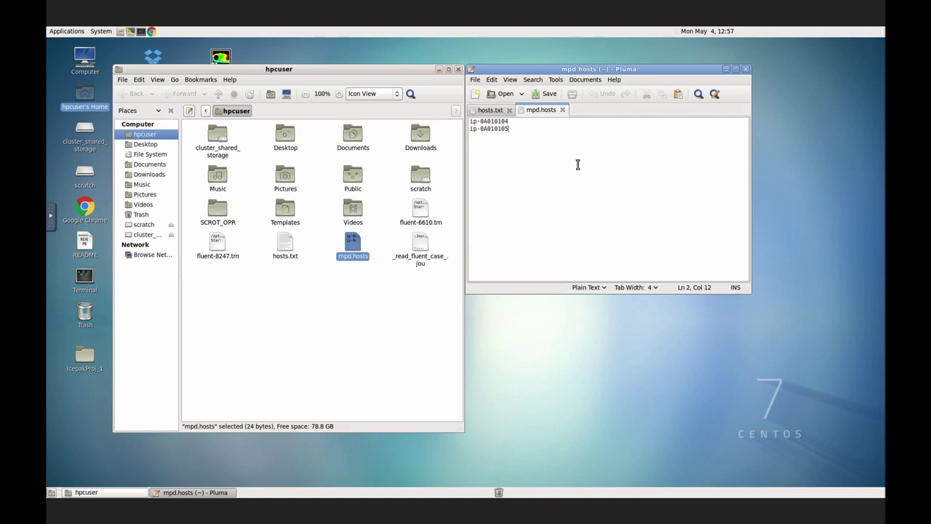
- Copy the first host name, ip-0A010104, from mpd.hosts into hosts.txt on eight separate lines
click(520, 121)
drag(519, 122, 463, 122)
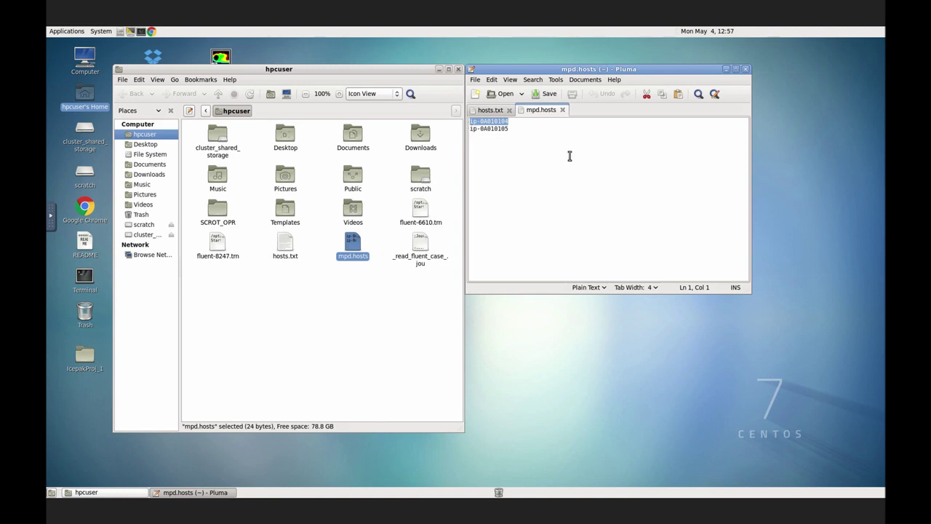
click(490, 113)
text(ip-0A010104)
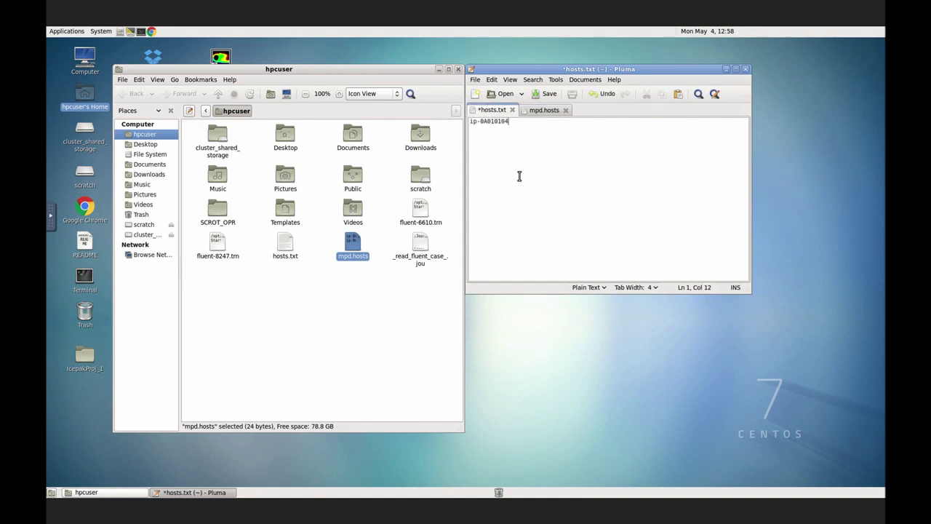
key(Return)
text(ip-0A010104)
key(Return)
text(ip-0A010104)
key(Return)
text(ip-0A010104)
key(Return)
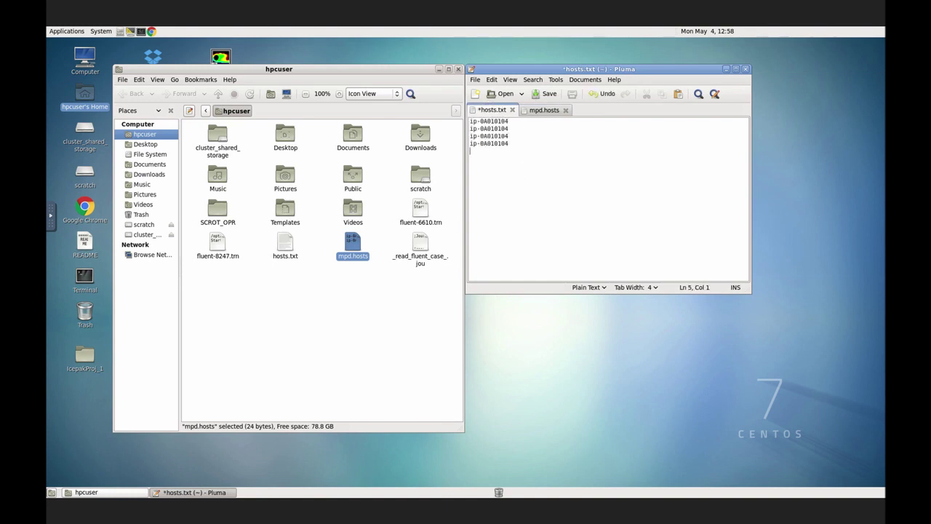
text(ip-0A010104)
key(Return)
text(ip-0A010104)
key(Return)
text(ip-0A010104)
key(Return)
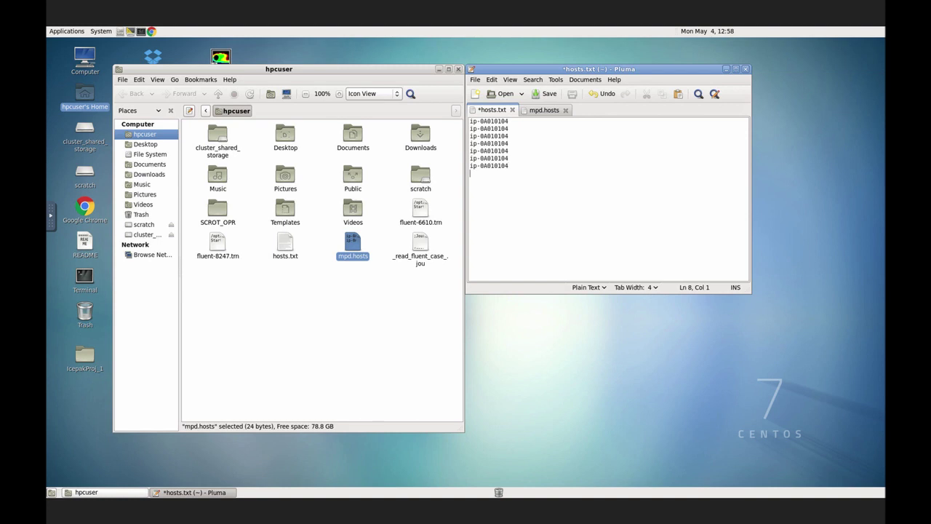
text(ip-0A010104)
- Copy the second host name, ip-0A010105, from mpd.hosts and add it to hosts.txt on eight further lines
click(545, 110)
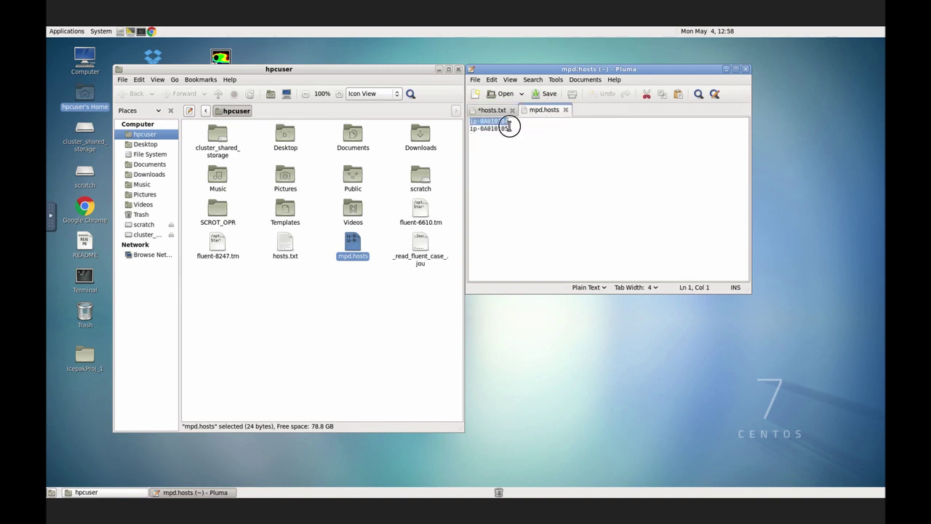
drag(509, 129, 460, 131)
key(ctrl+c)
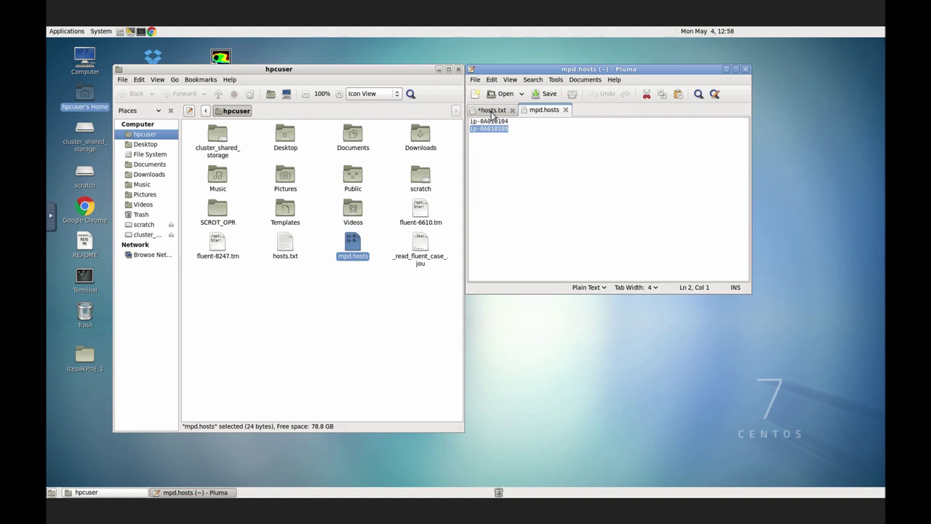
click(492, 110)
key(Return)
key(ctrl+v)
key(Return)
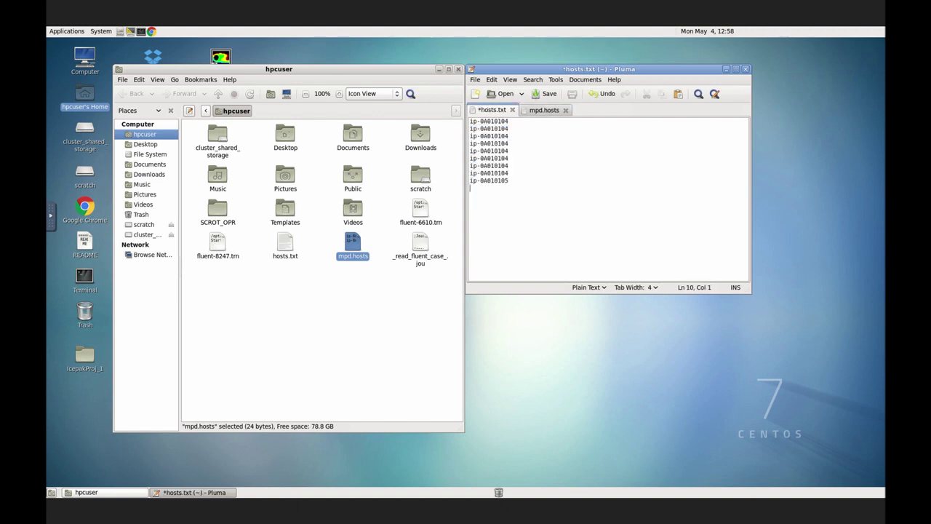
key(ctrl+v)
key(Return)
key(ctrl+v)
key(Return)
key(ctrl+v)
key(Return)
key(ctrl+v)
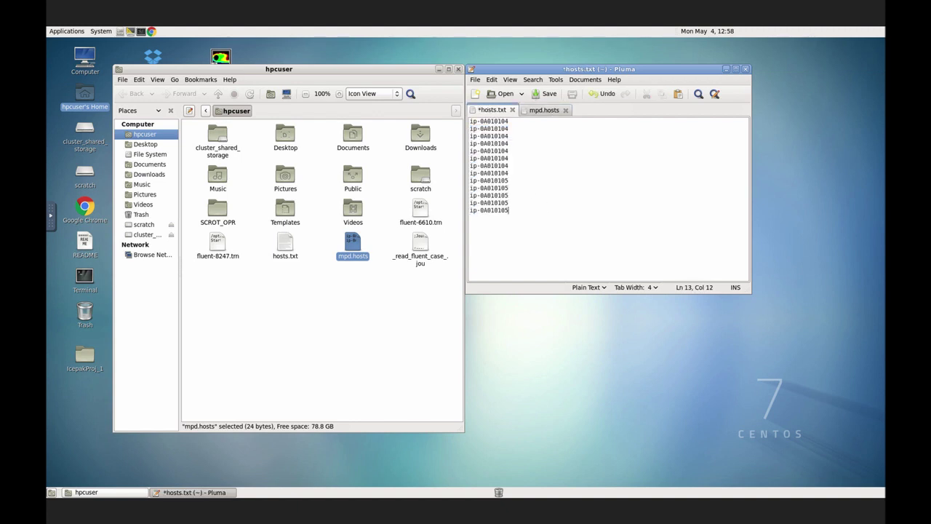
key(Return)
key(ctrl+v)
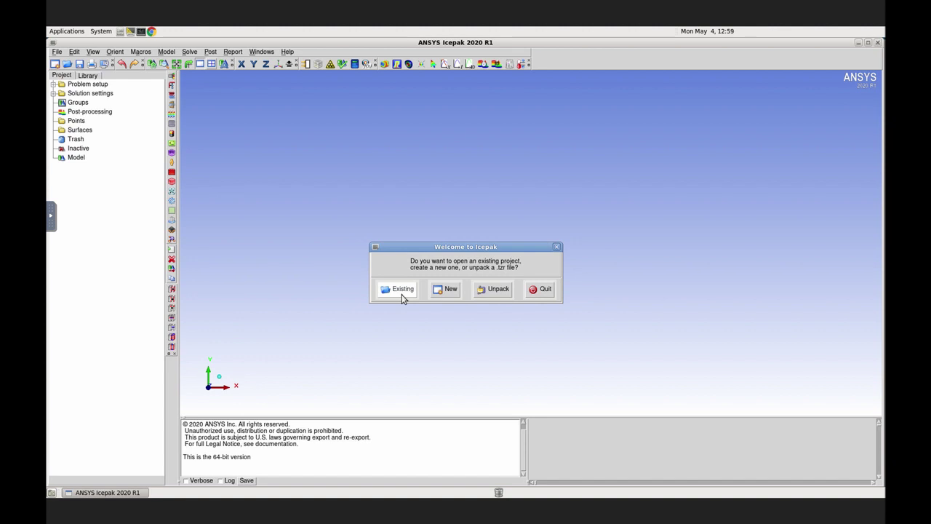
- In ANSYS Icepak, open the existing project IcepakProj_1 from the Desktop folder
click(402, 292)
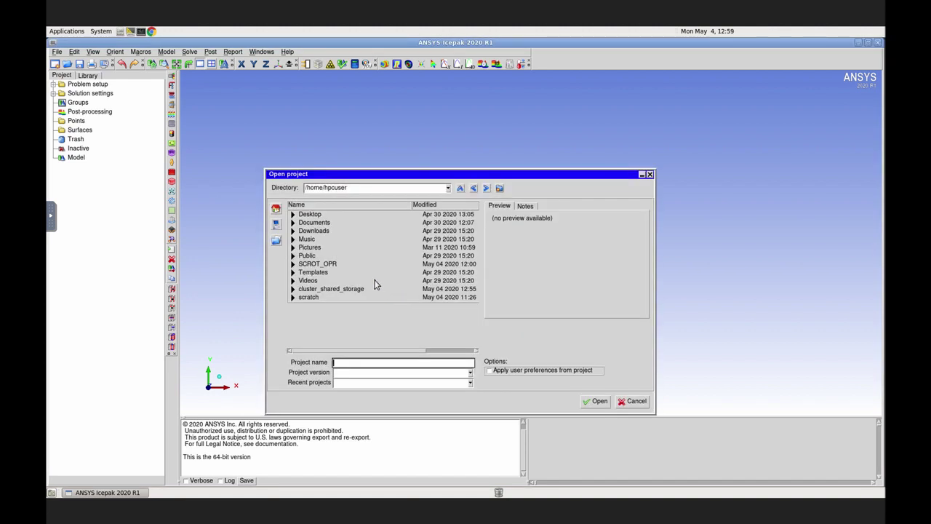
double_click(325, 216)
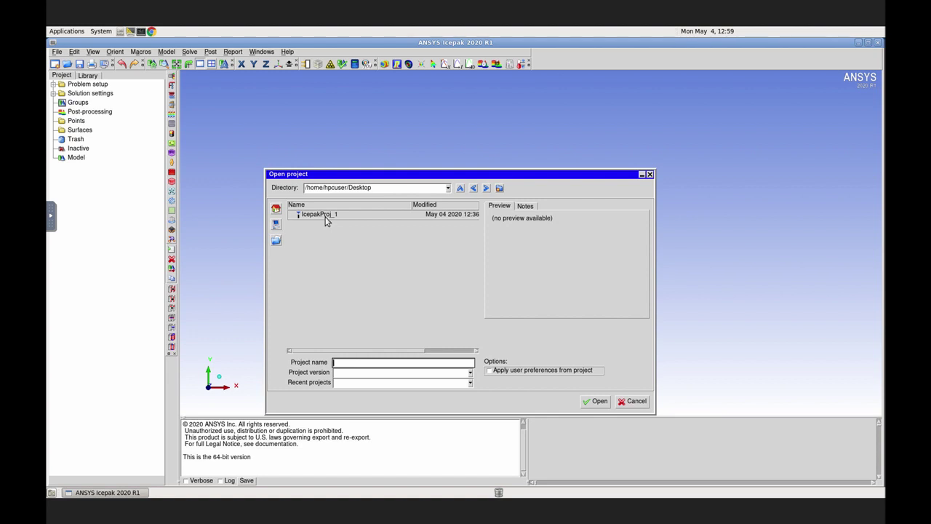
double_click(325, 216)
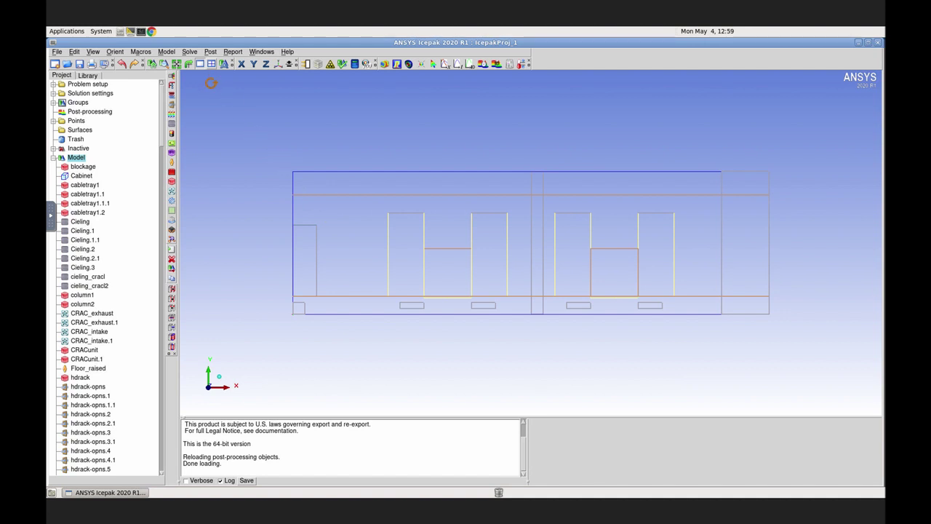
- In the parallel settings, choose hosts.txt from the home folder as the compute node file for Network parallel
click(189, 52)
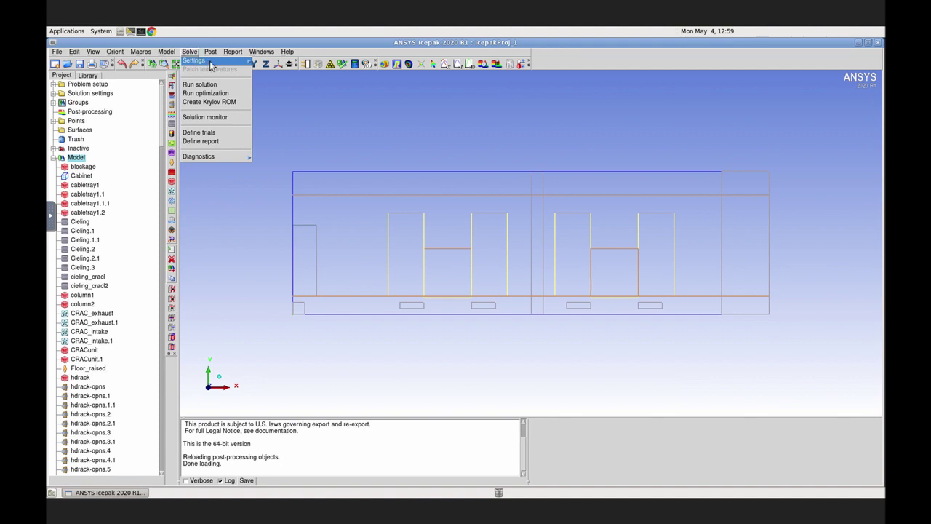
mouse_move(209, 64)
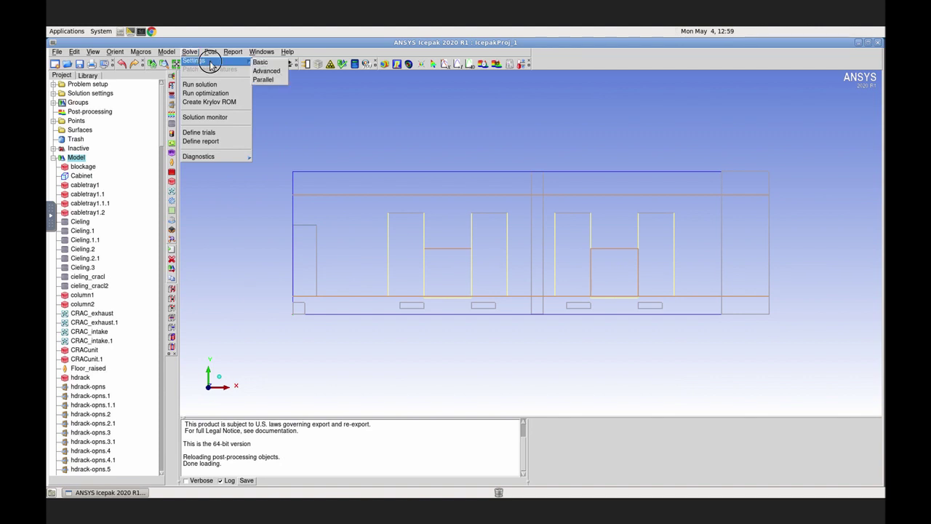
click(269, 79)
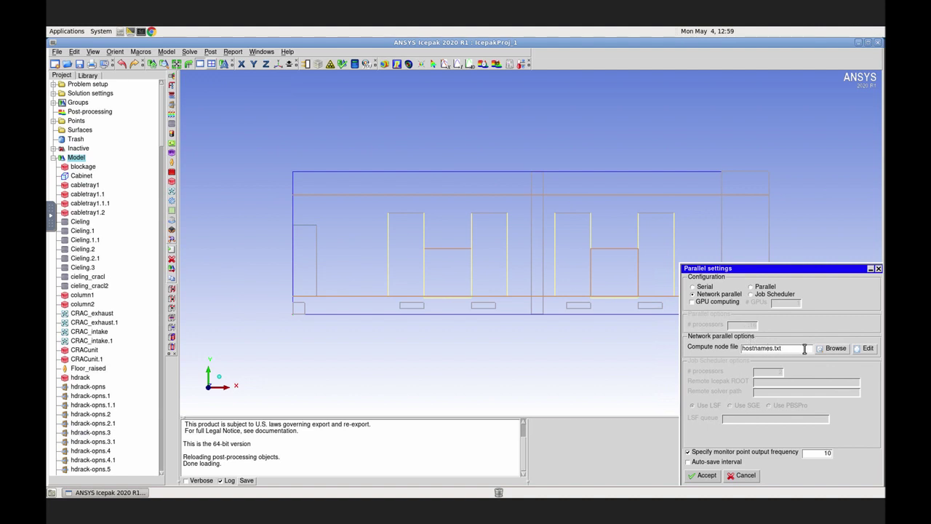
click(833, 349)
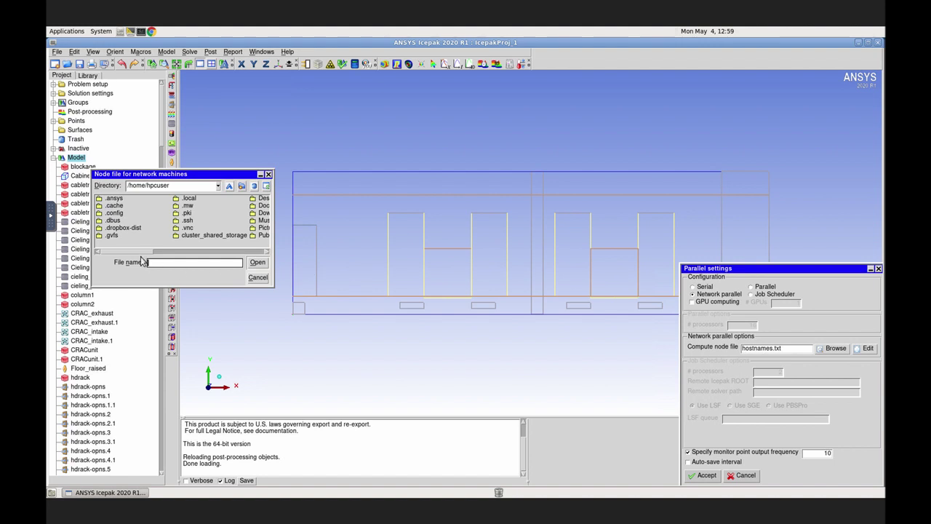
drag(139, 252, 247, 253)
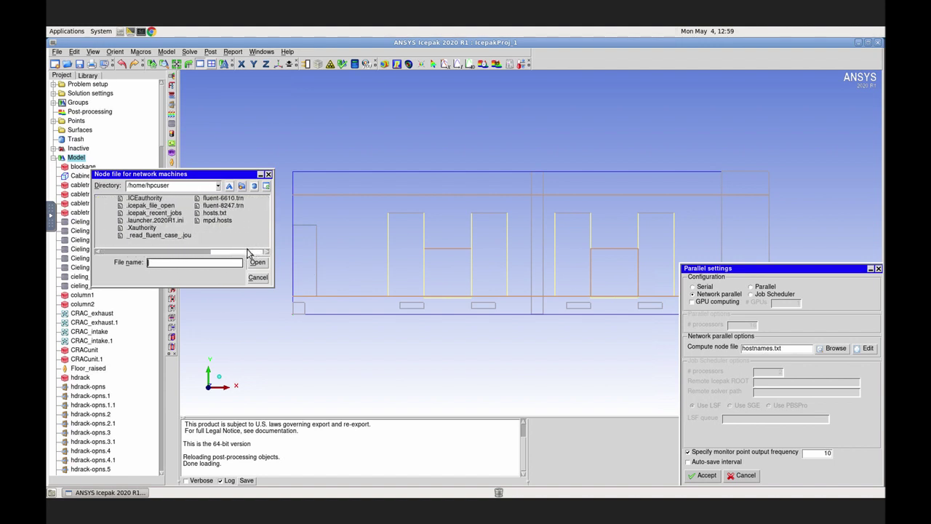
double_click(212, 213)
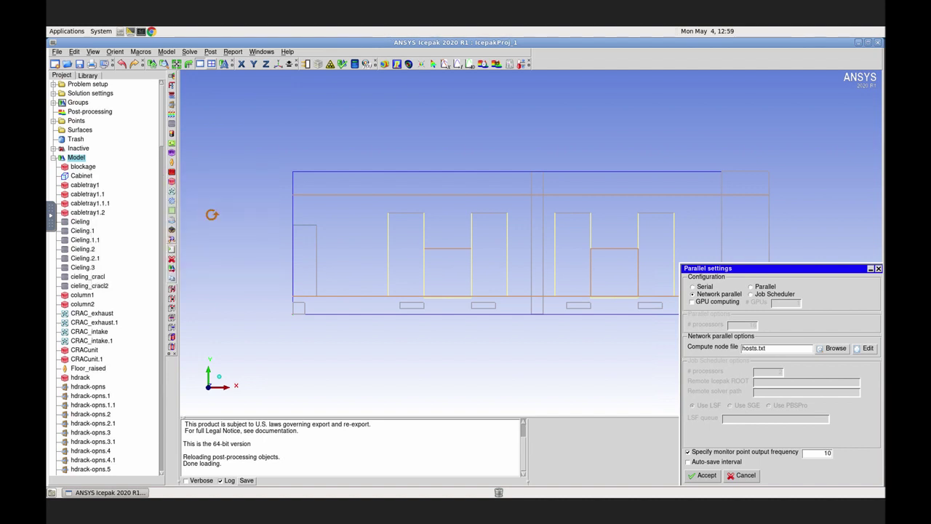
- Check the host entries in the compute node file, close it and accept the parallel settings
click(864, 348)
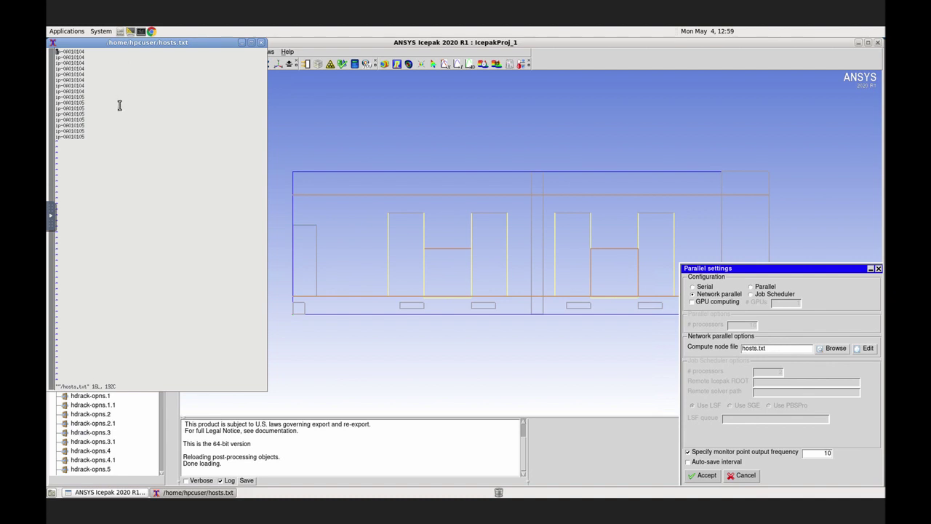
click(263, 42)
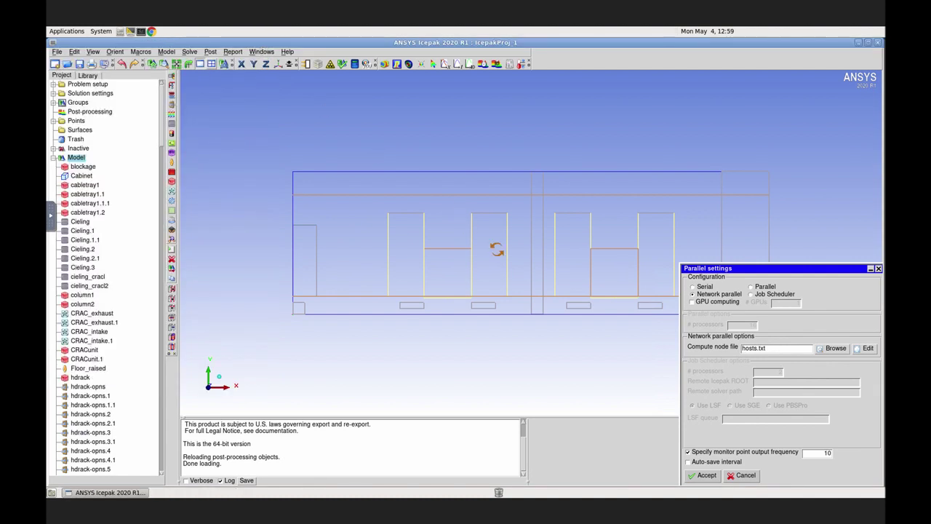
click(708, 475)
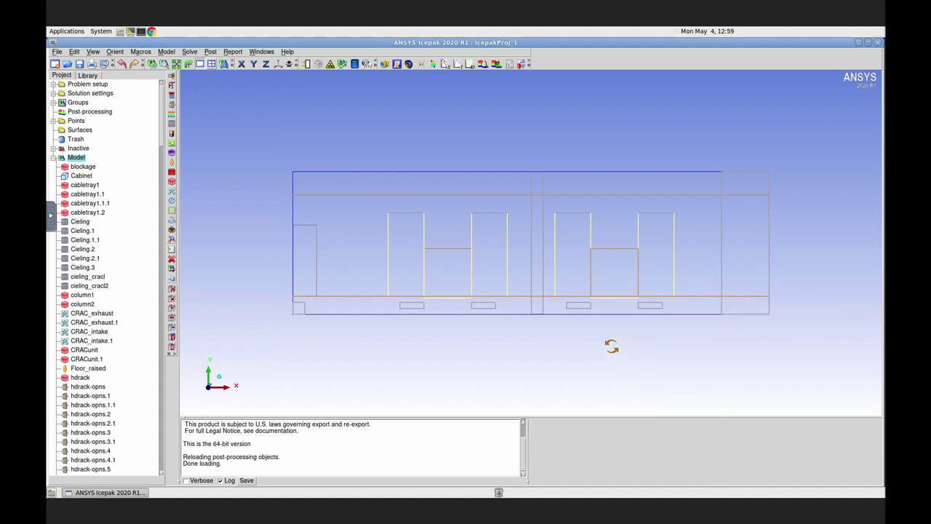
- Open the setup for running the solution
click(189, 52)
click(200, 85)
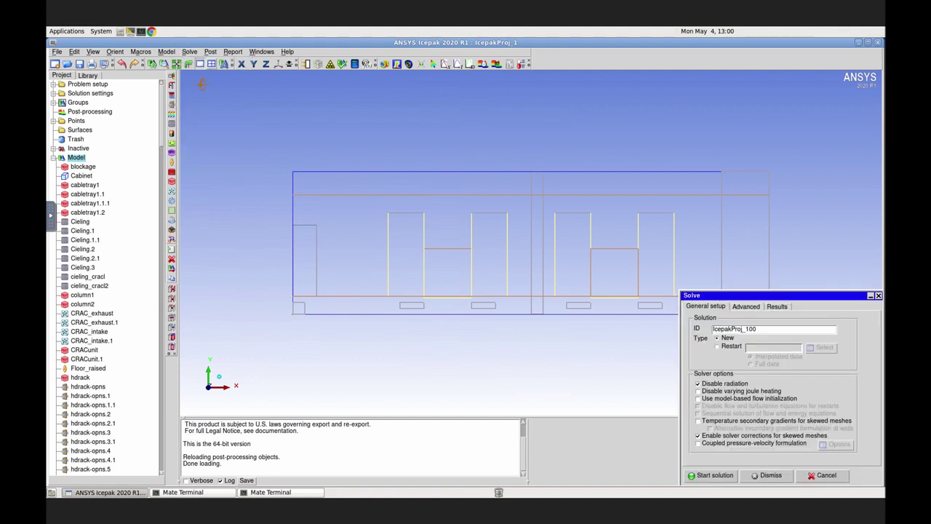